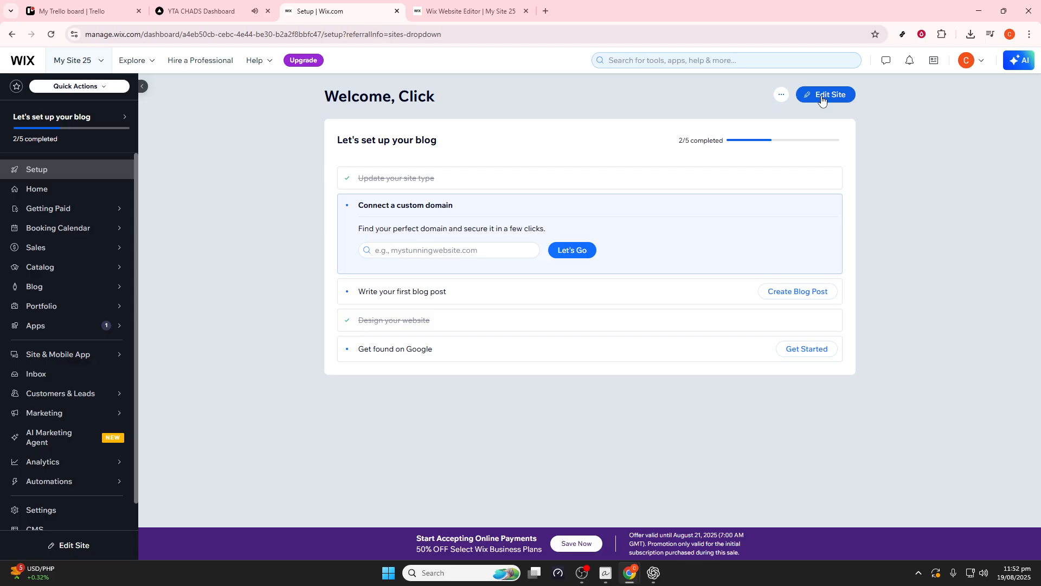
Switch to the My Site 25 editor and add a blank section between the header and the Welcome section.
click(470, 9)
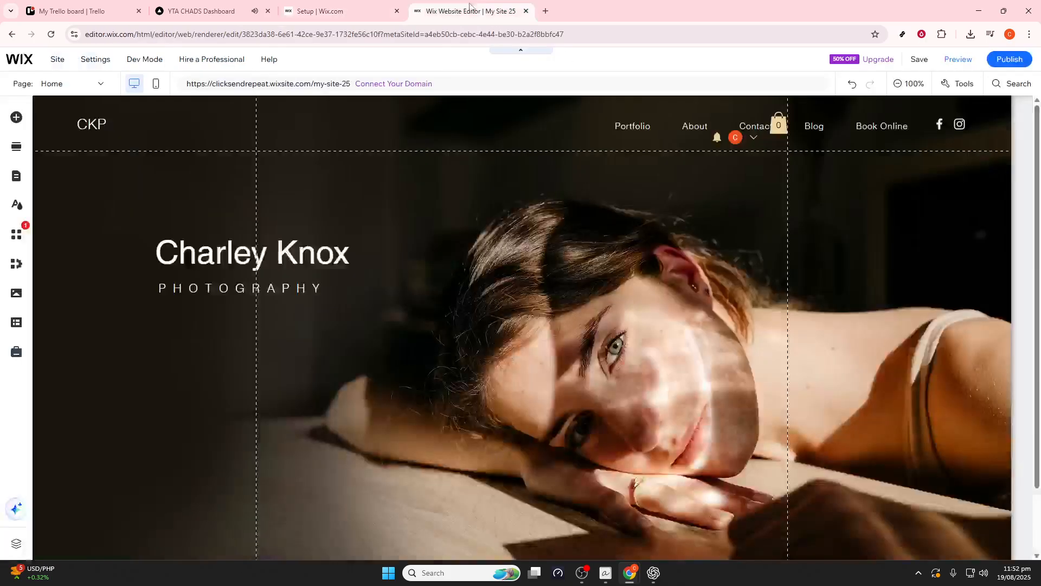
scroll(507, 233, down, 2)
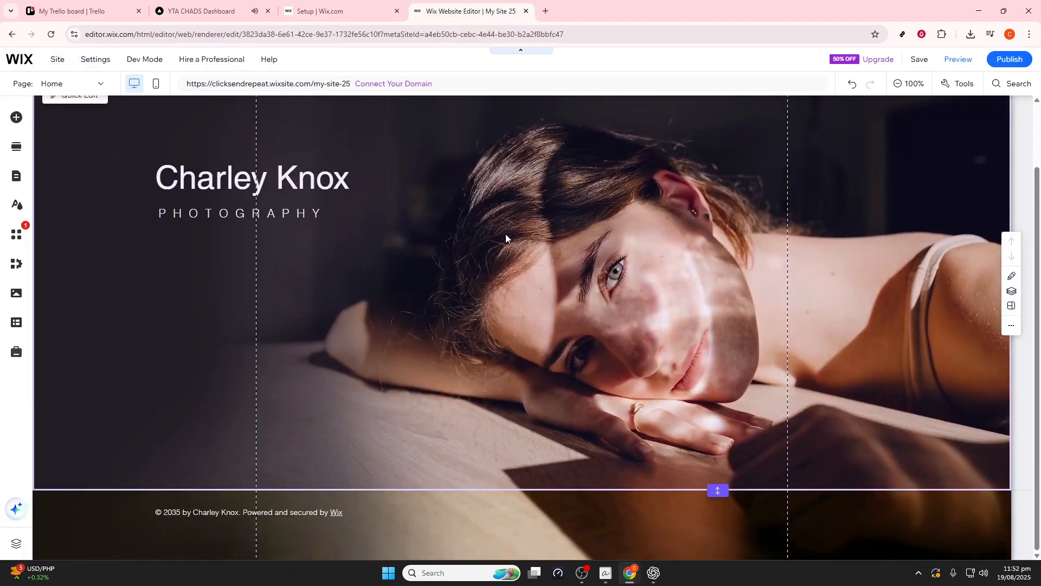
scroll(506, 237, up, 2)
mouse_move(511, 160)
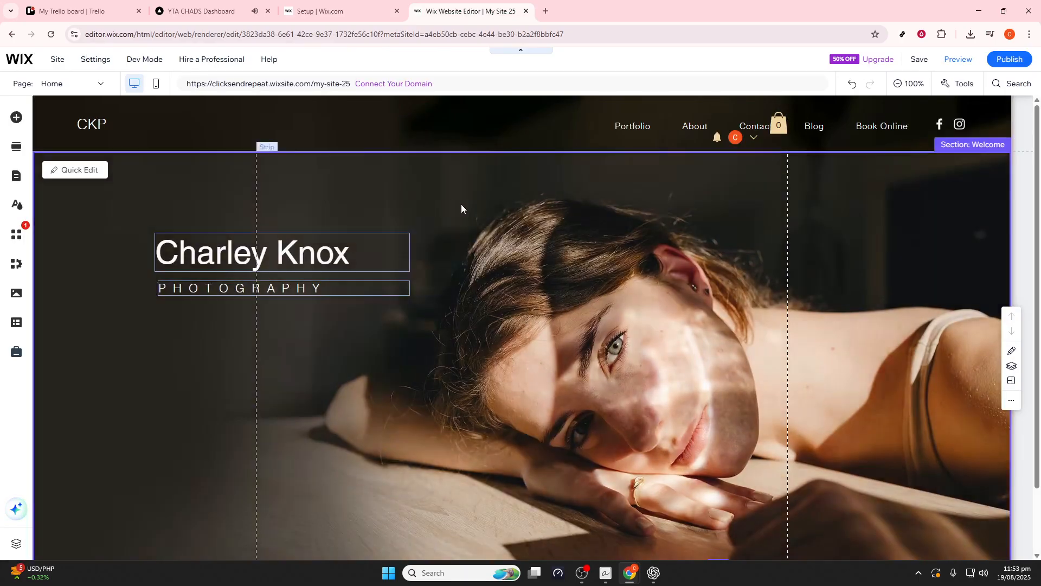
scroll(489, 223, down, 3)
scroll(512, 166, up, 3)
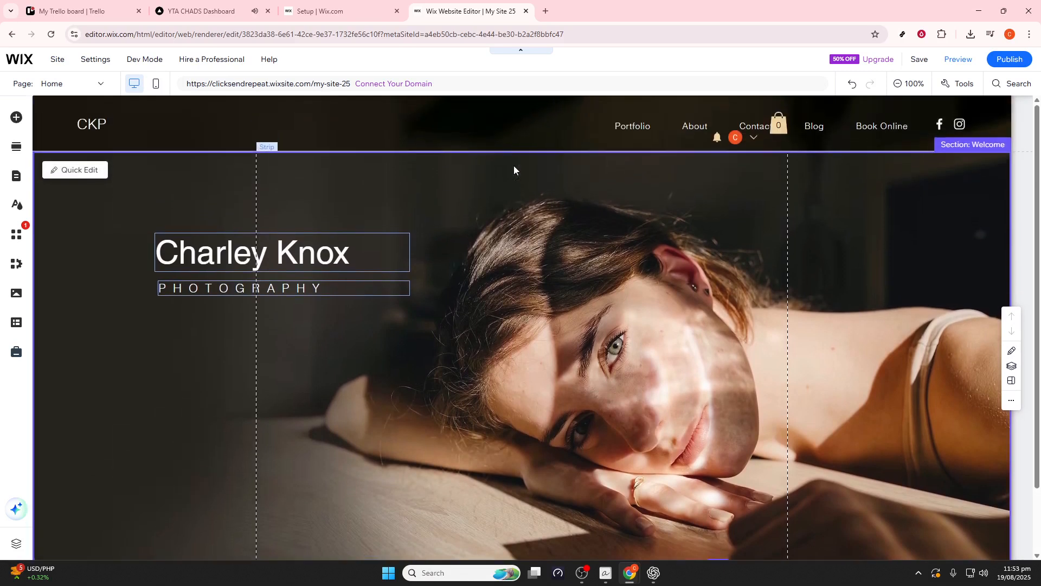
click(531, 152)
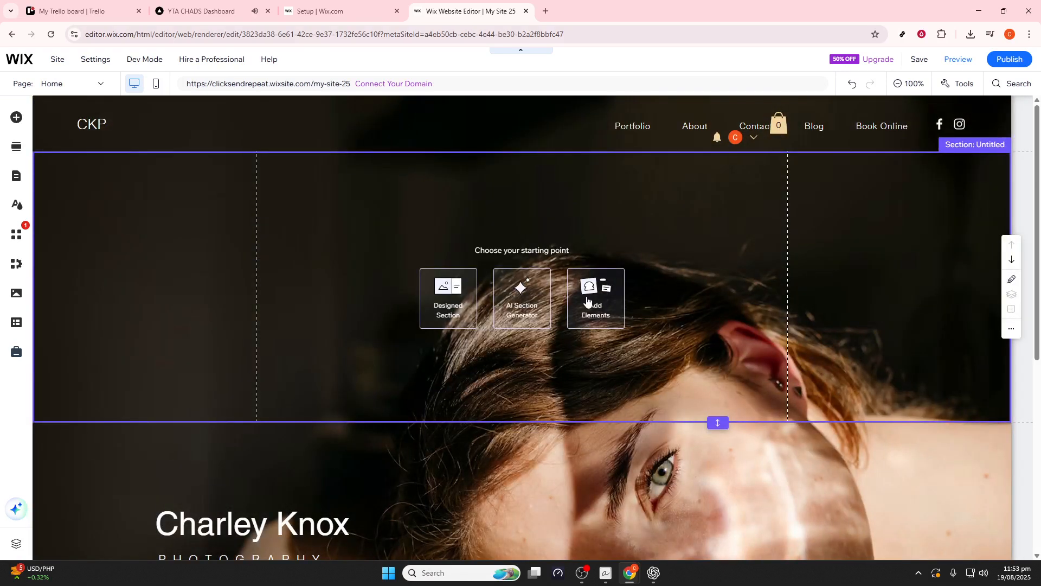
Add the Featured strip with the CARE and DARE image columns to the new blank section.
click(587, 301)
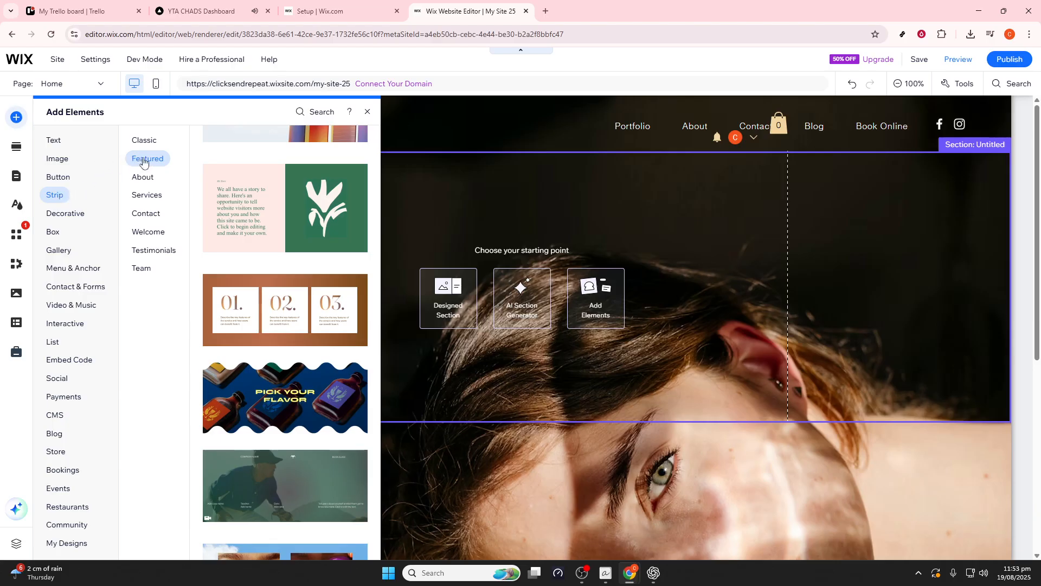
click(143, 160)
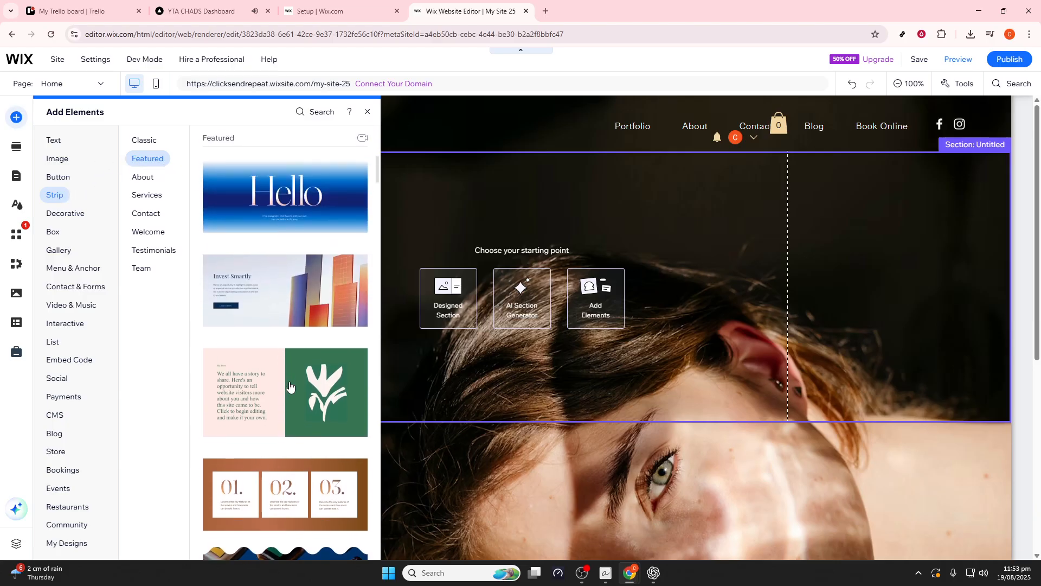
scroll(290, 385, down, 8)
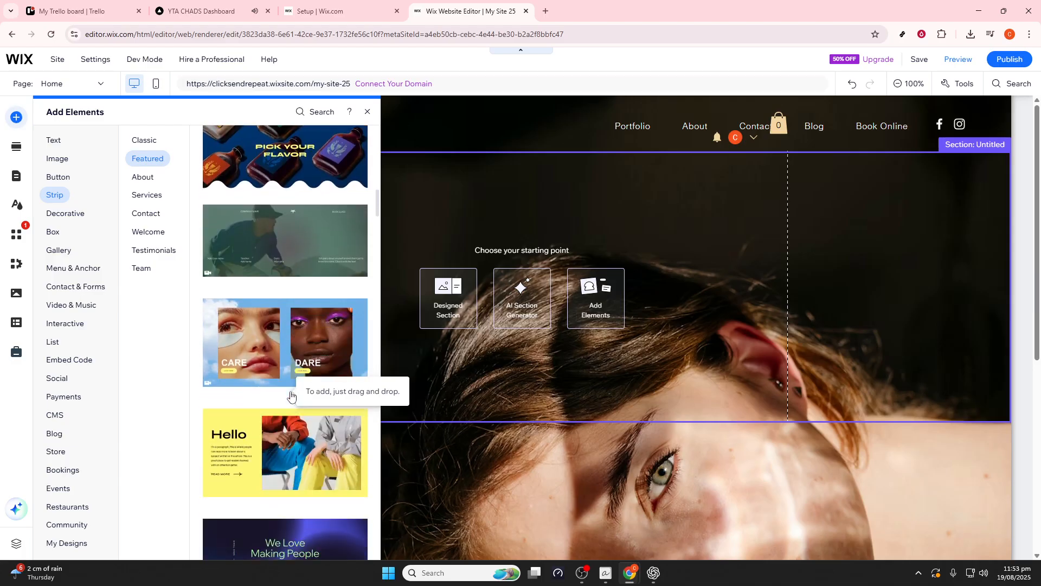
scroll(290, 396, down, 4)
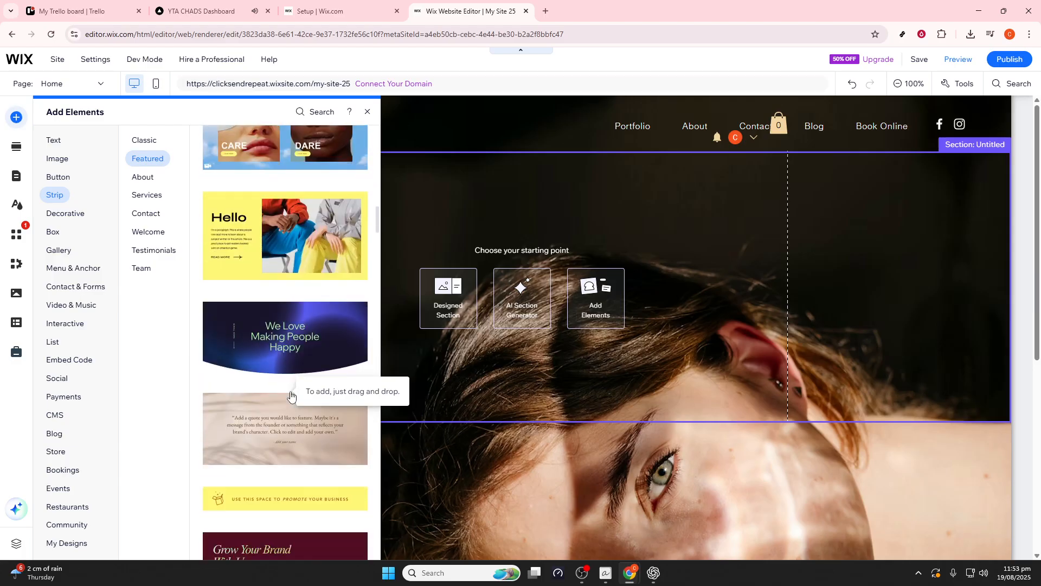
scroll(290, 396, up, 3)
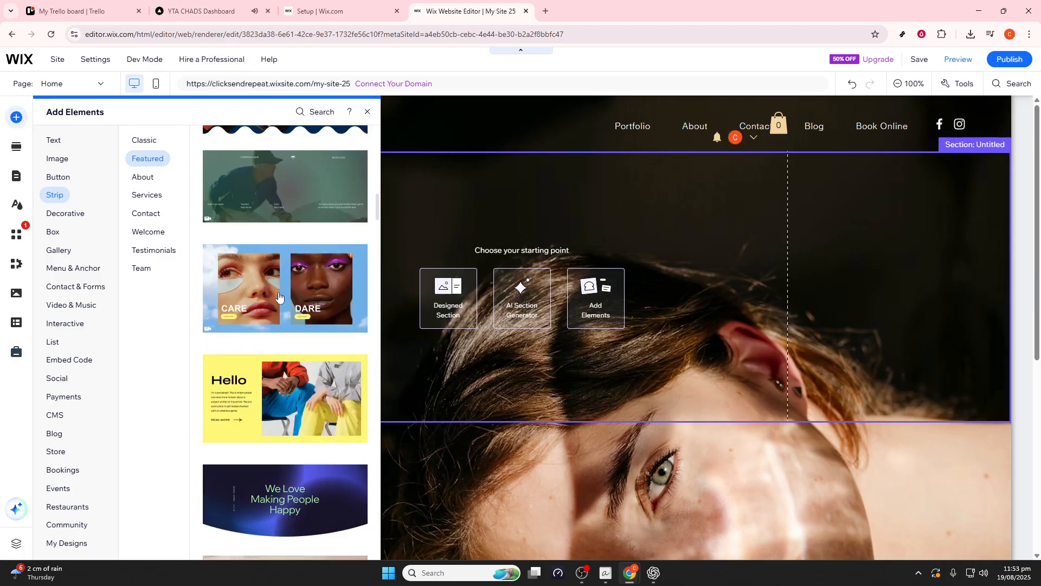
click(279, 296)
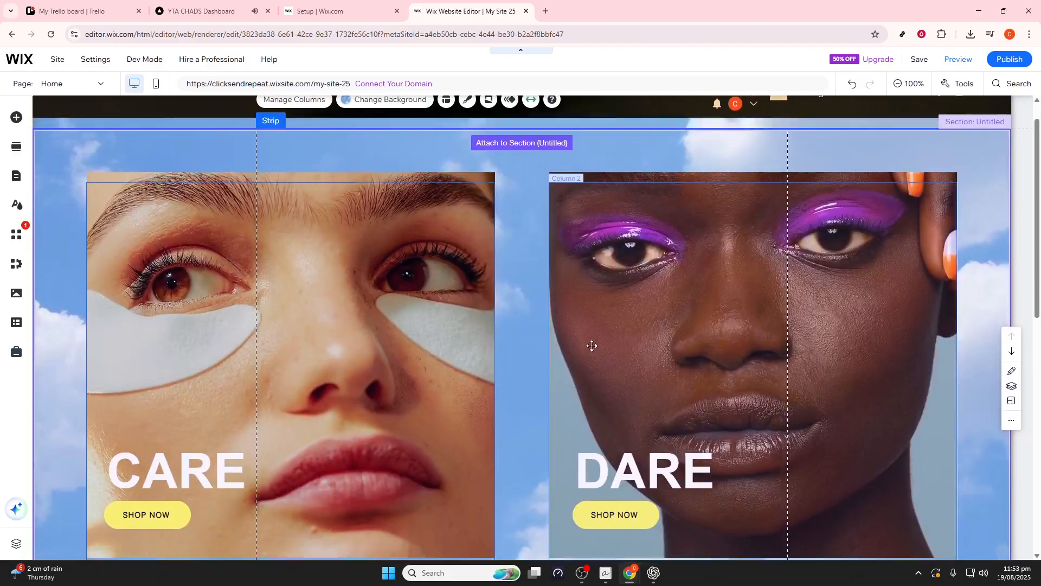
Examine the background options for the CARE column, including the preset backgrounds and the image library, without changing the background.
scroll(502, 346, up, 1)
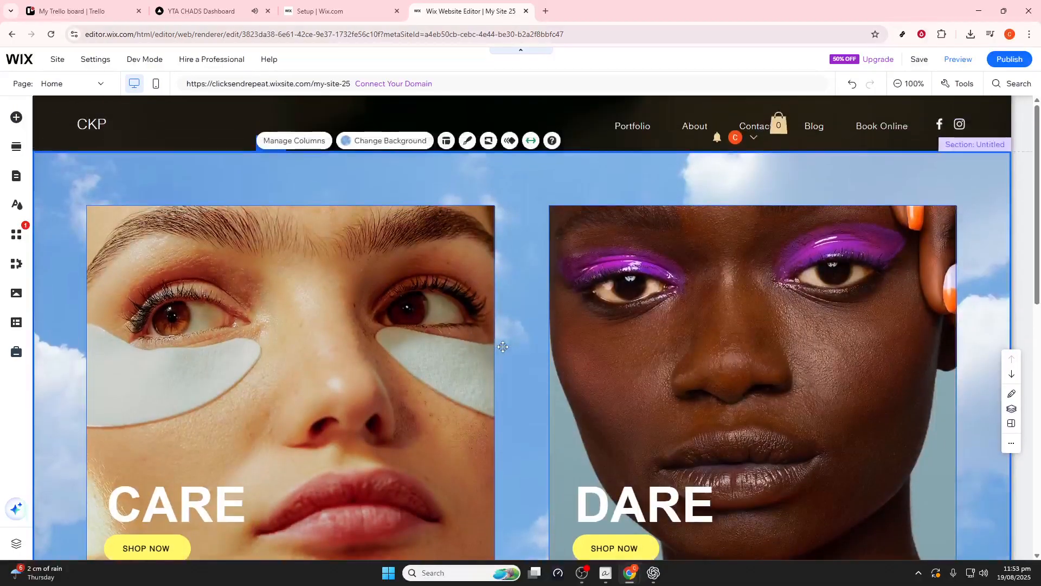
scroll(503, 346, down, 3)
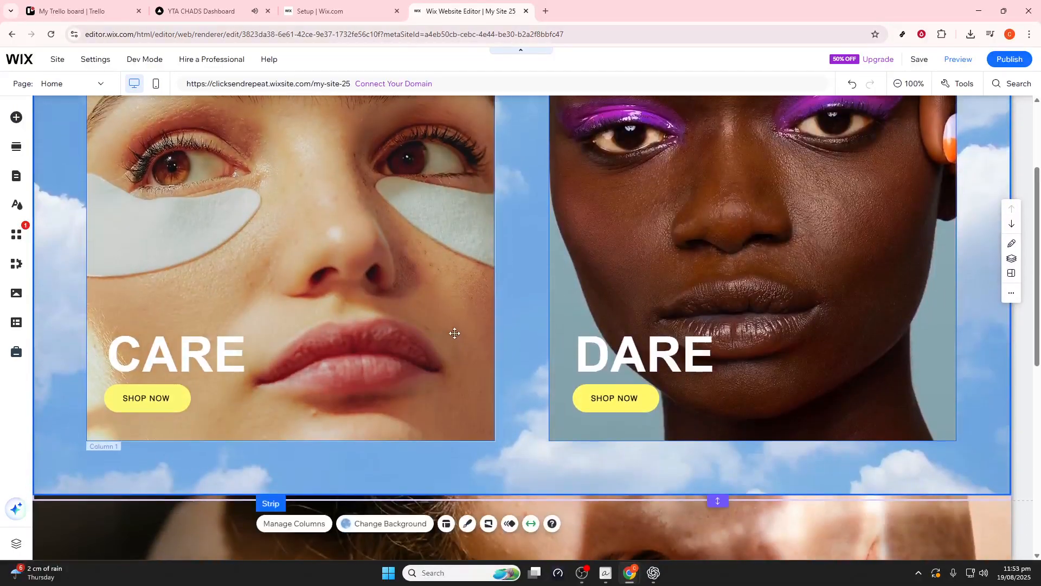
scroll(454, 333, up, 1)
click(328, 332)
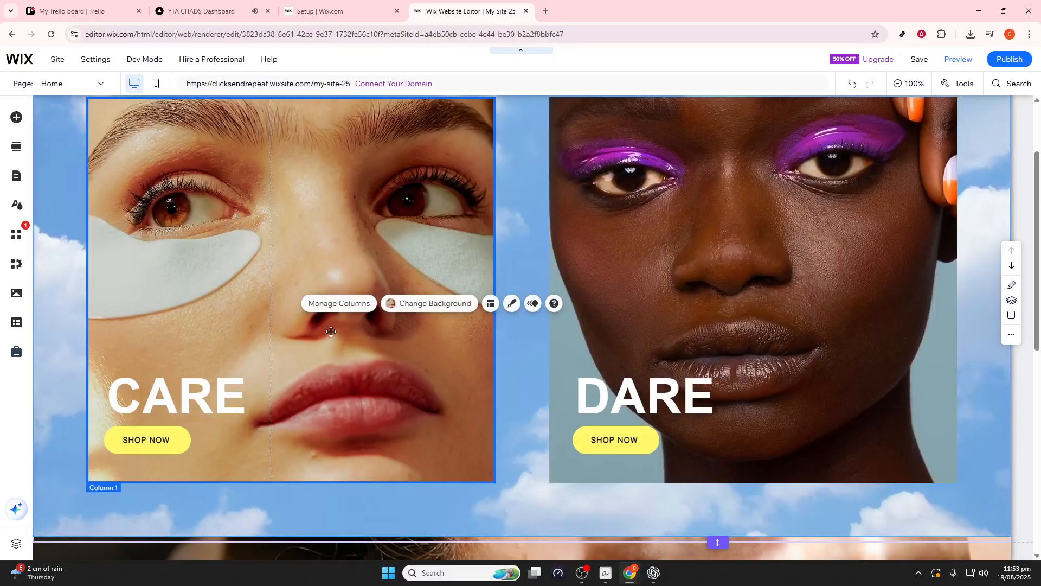
click(399, 209)
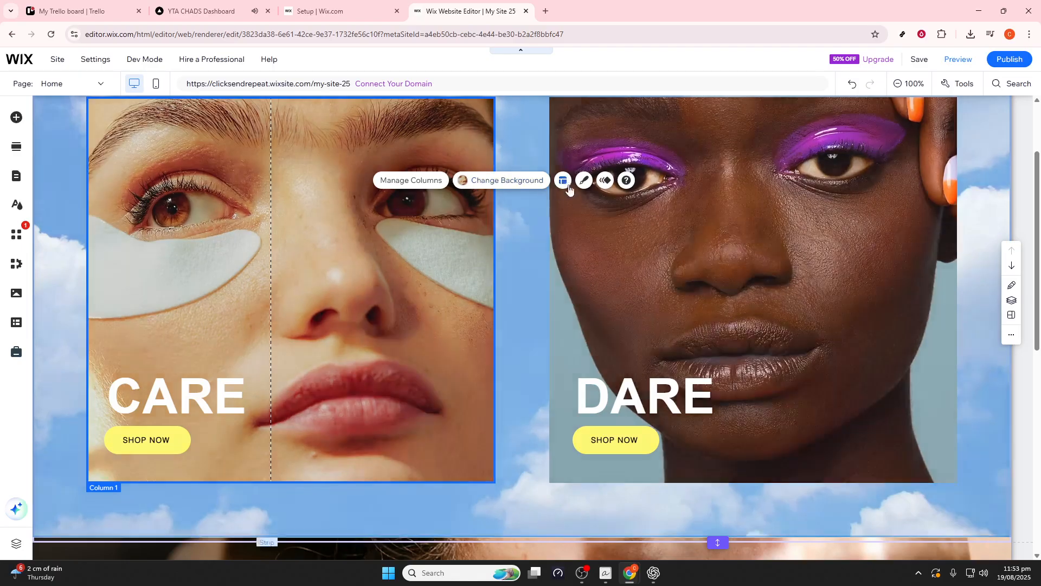
click(428, 263)
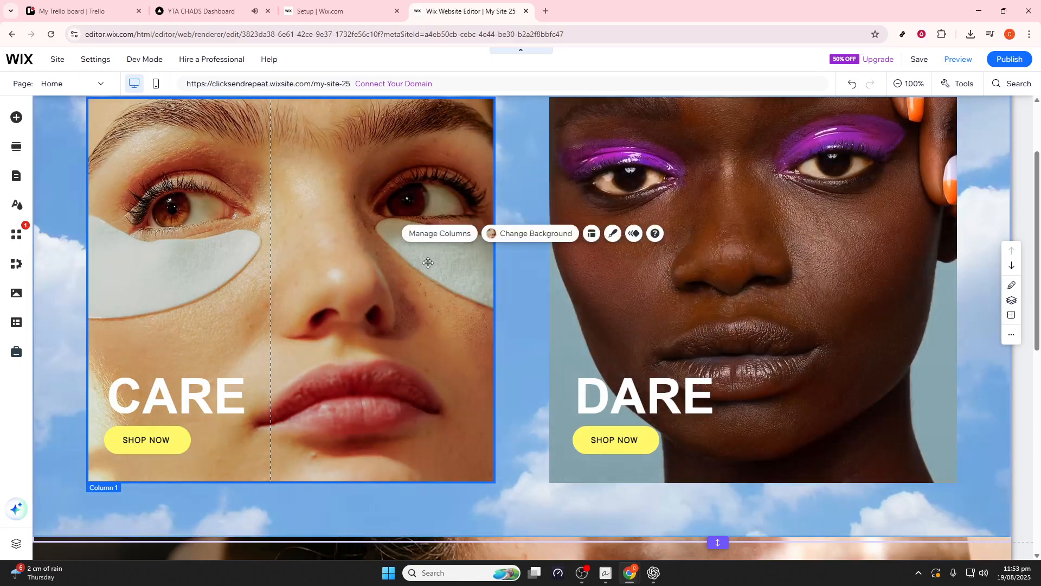
click(516, 239)
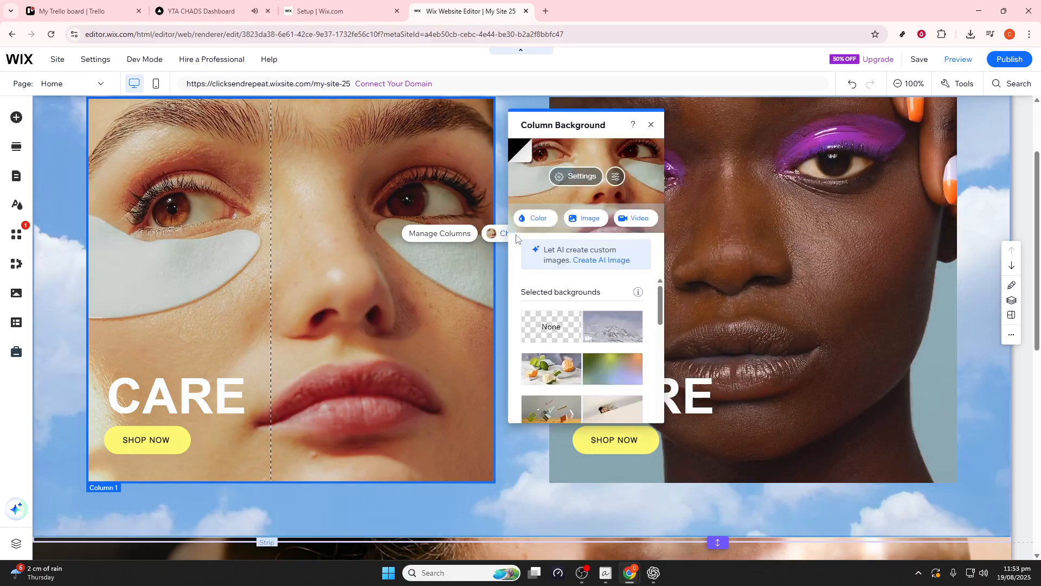
scroll(545, 343, down, 5)
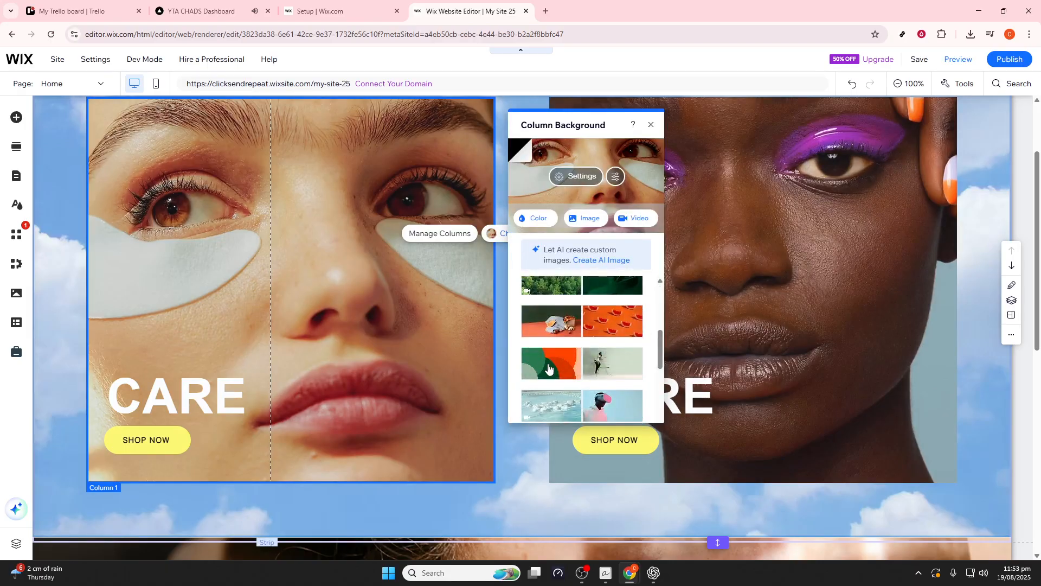
scroll(547, 342, up, 5)
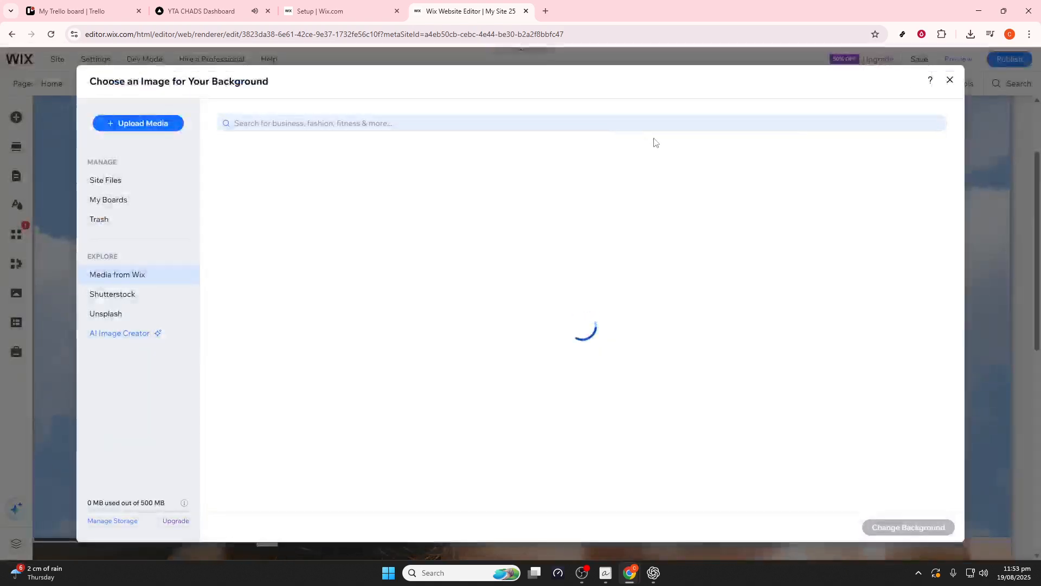
click(951, 81)
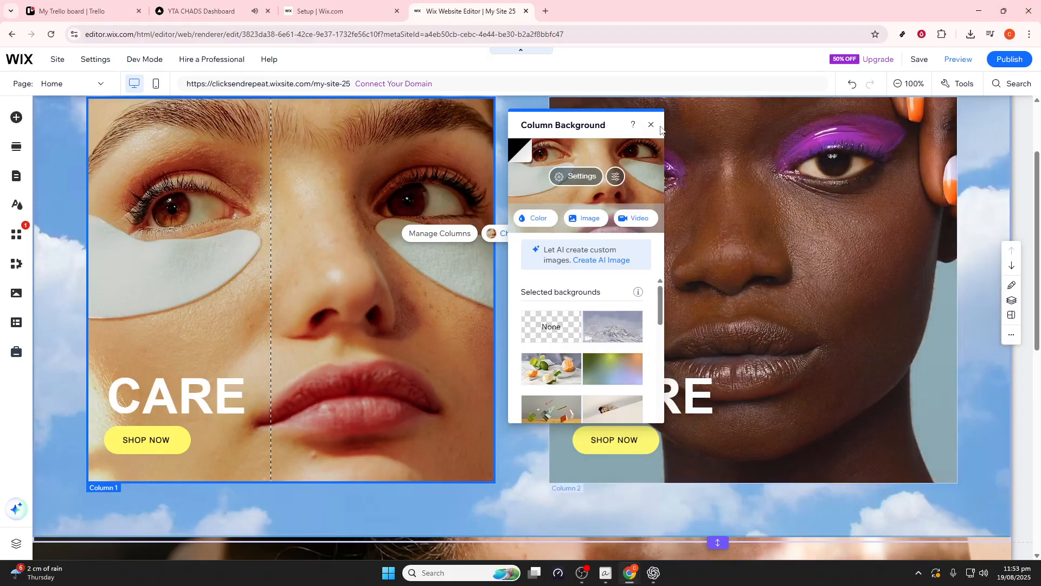
click(651, 125)
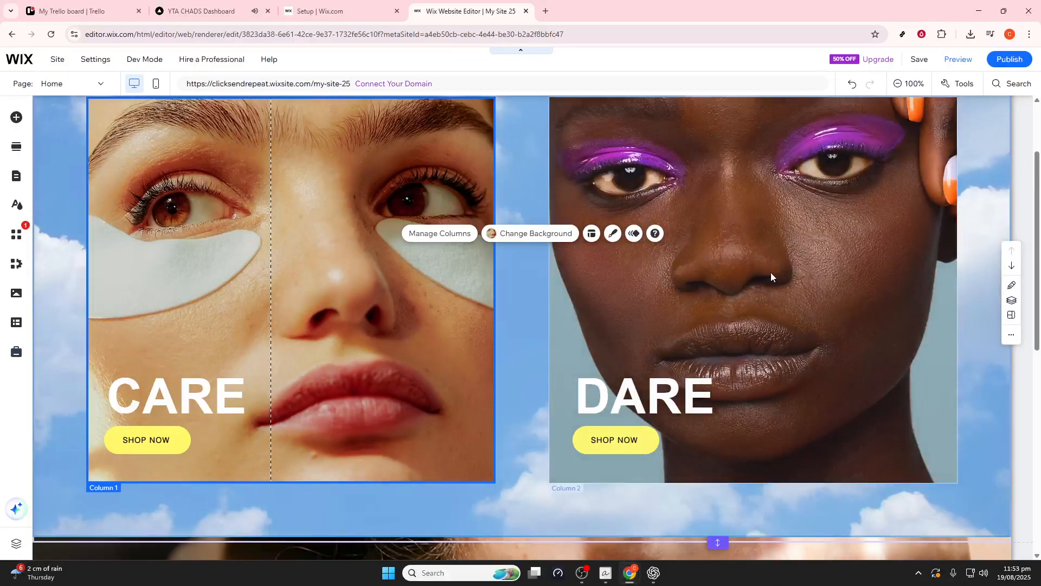
Apply the Fade Back animation to the CARE column and view the animation's settings.
scroll(771, 277, up, 2)
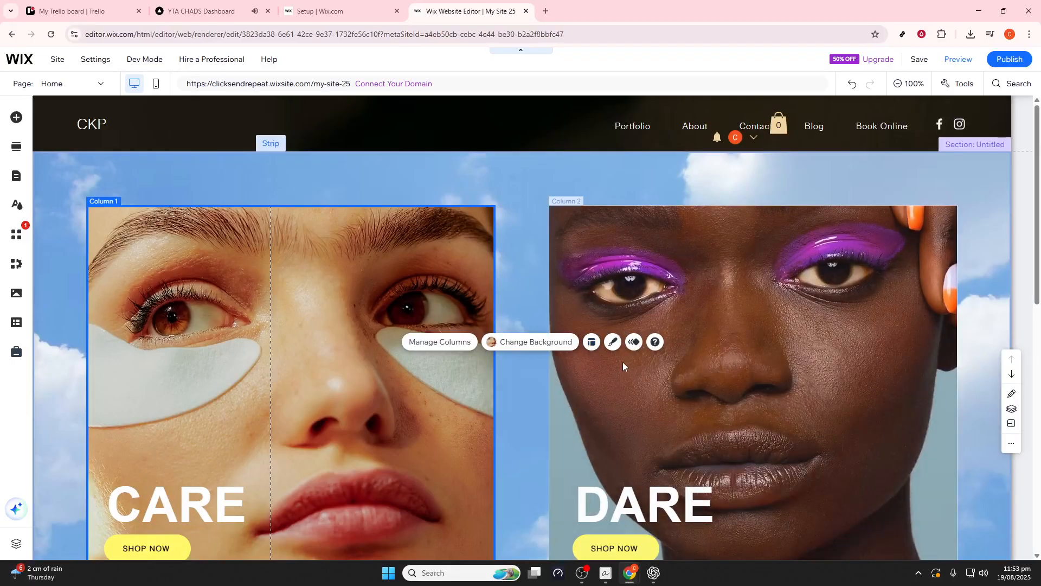
click(638, 337)
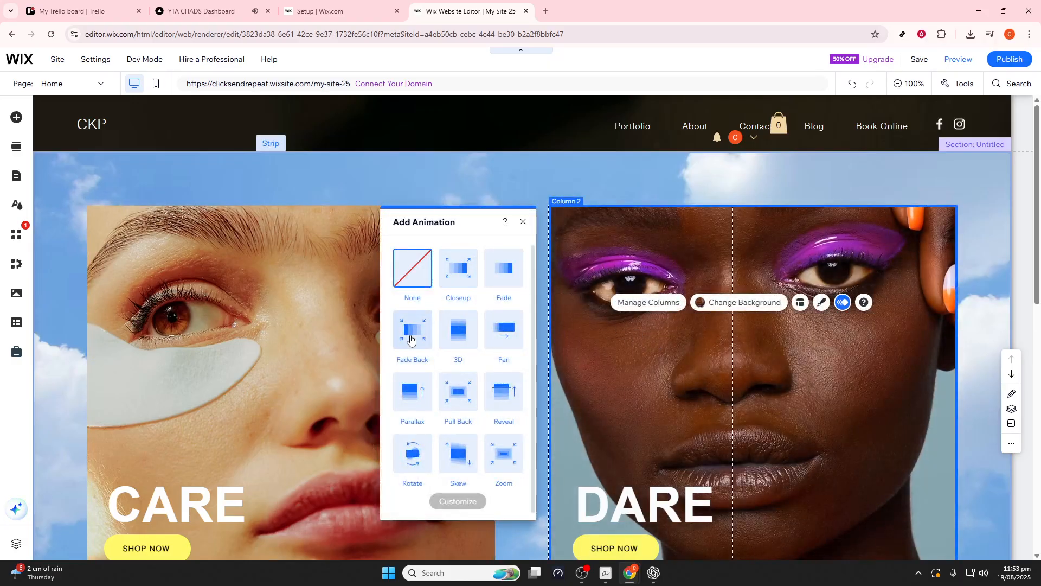
click(410, 339)
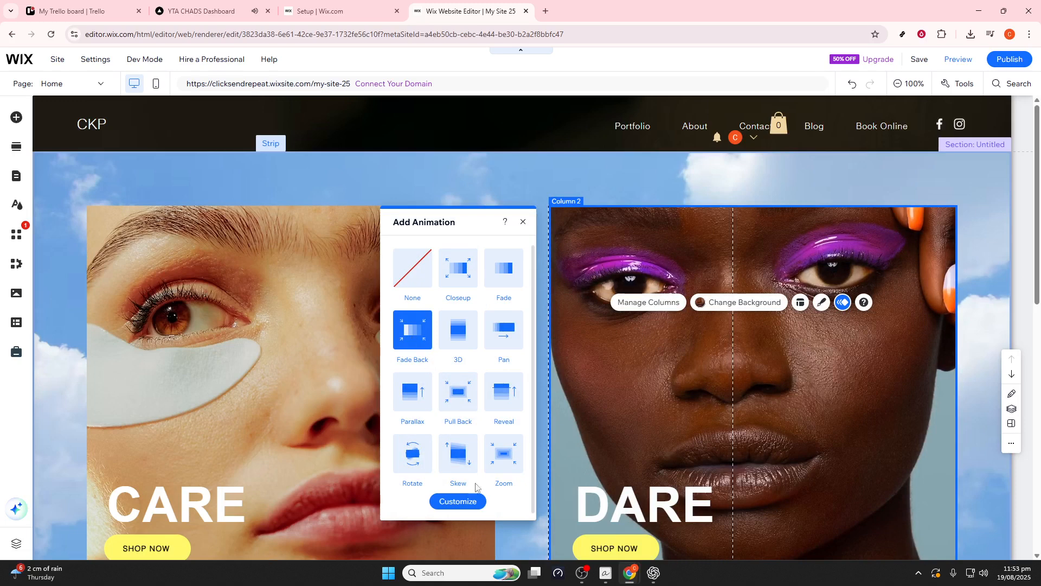
click(479, 503)
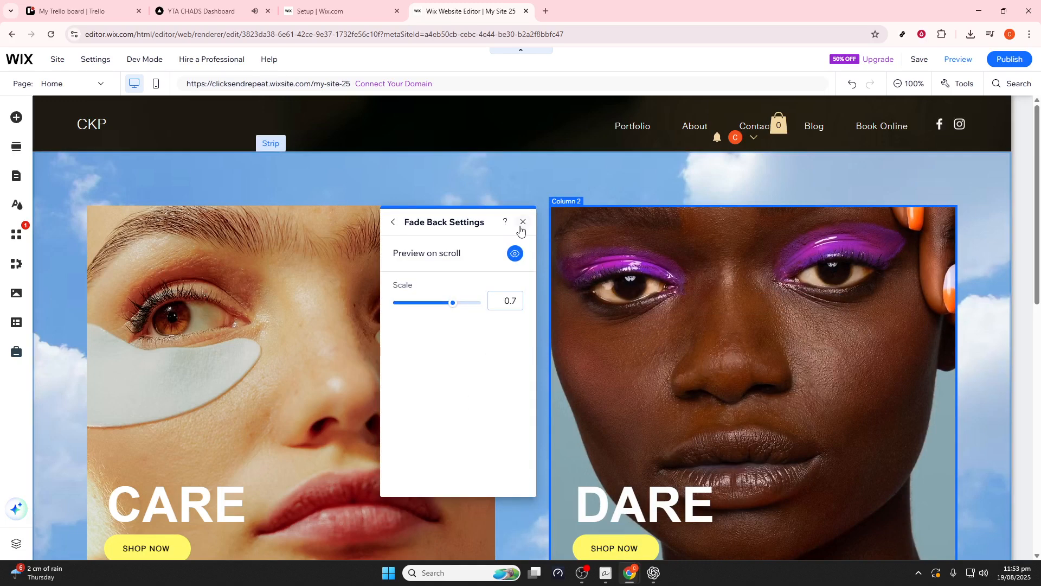
click(523, 222)
click(360, 341)
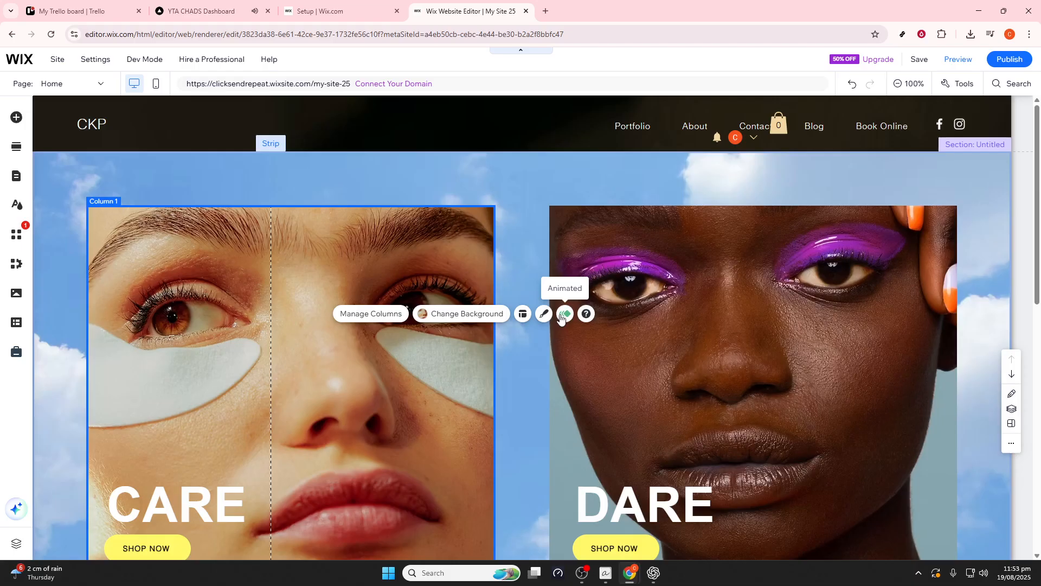
Apply the Fade animation to the DARE column and view the animation's settings.
click(615, 329)
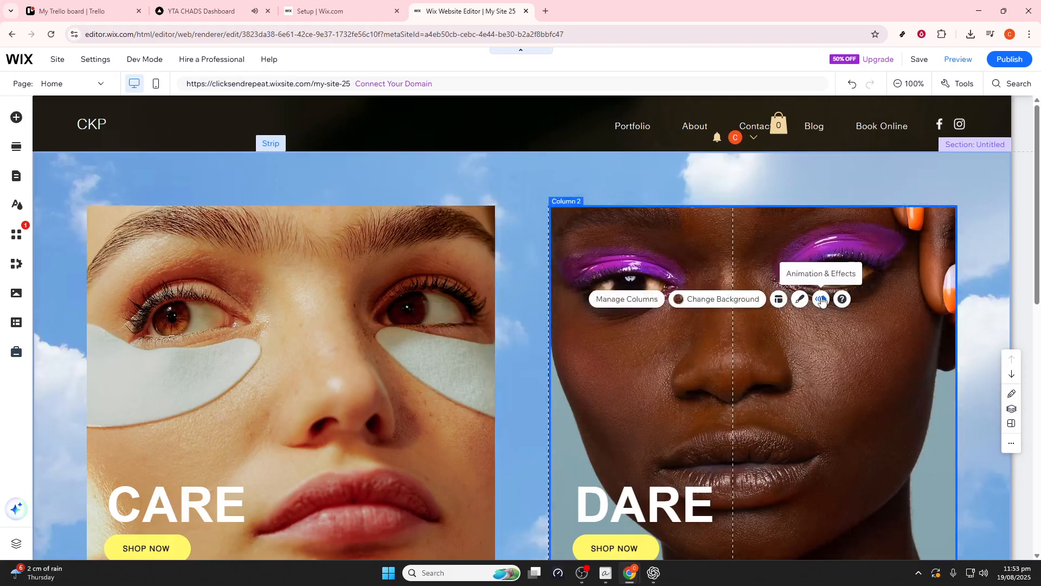
click(821, 299)
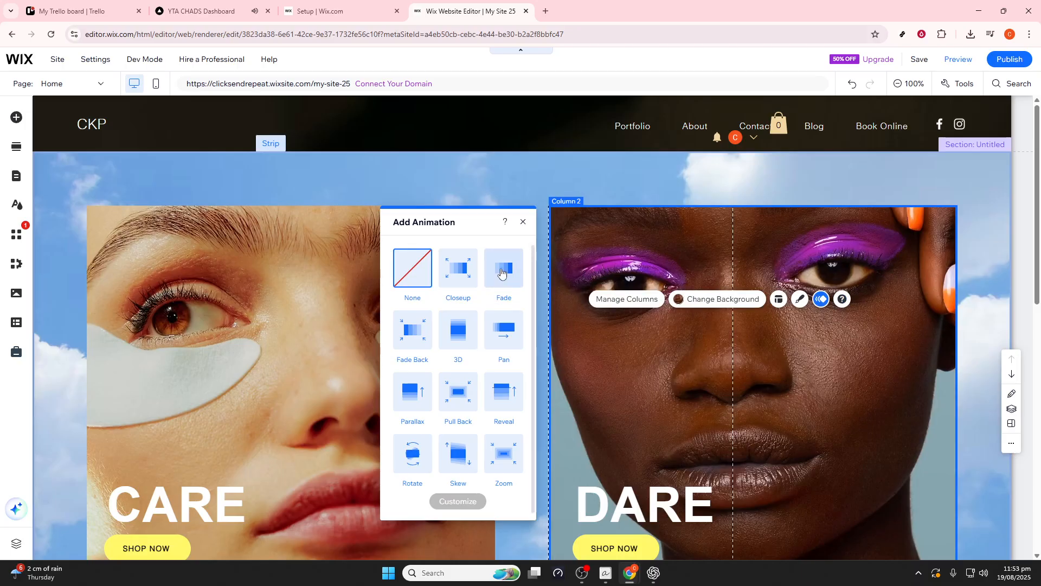
click(502, 274)
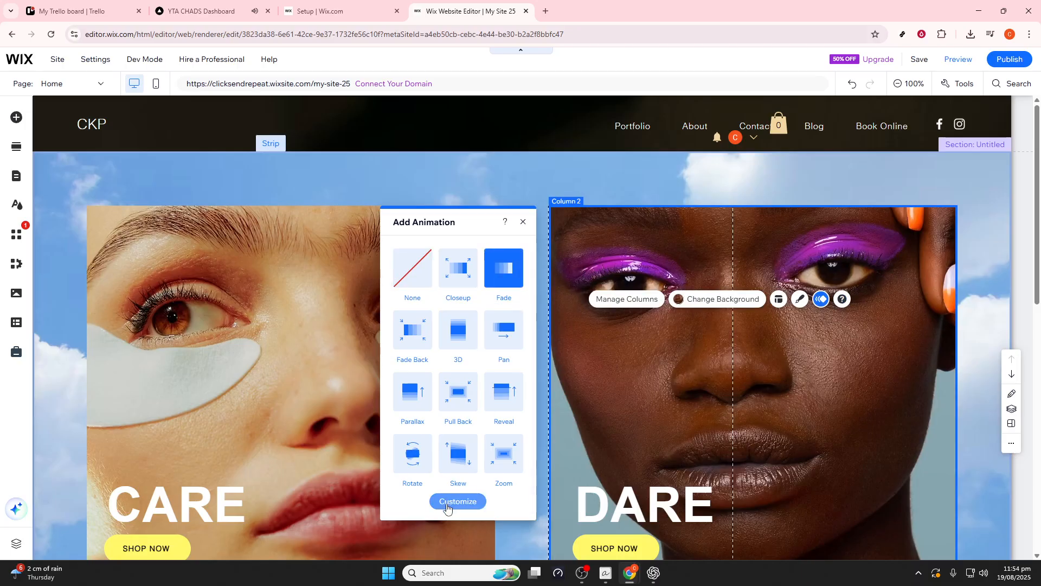
click(447, 504)
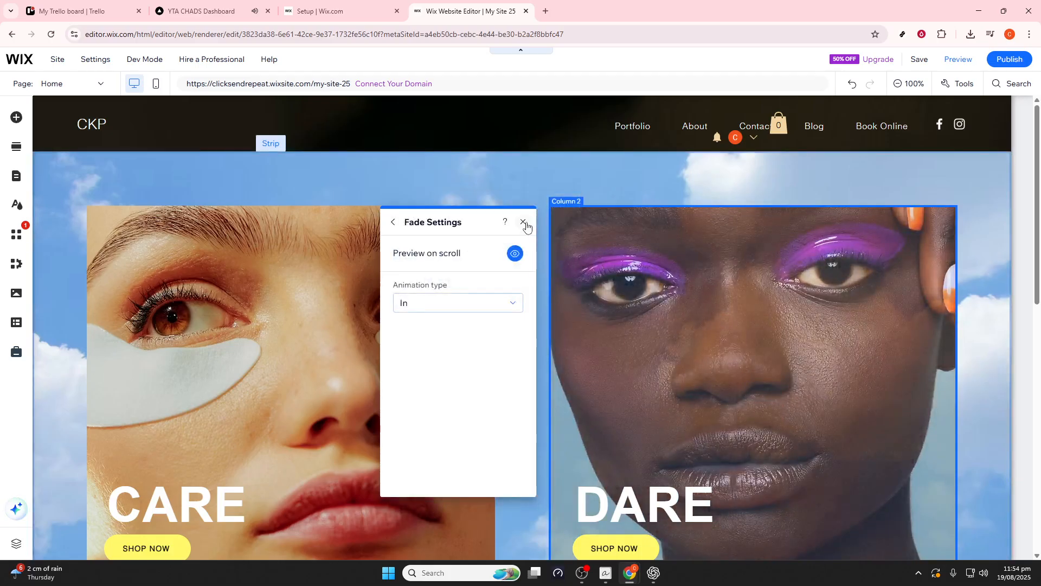
click(524, 223)
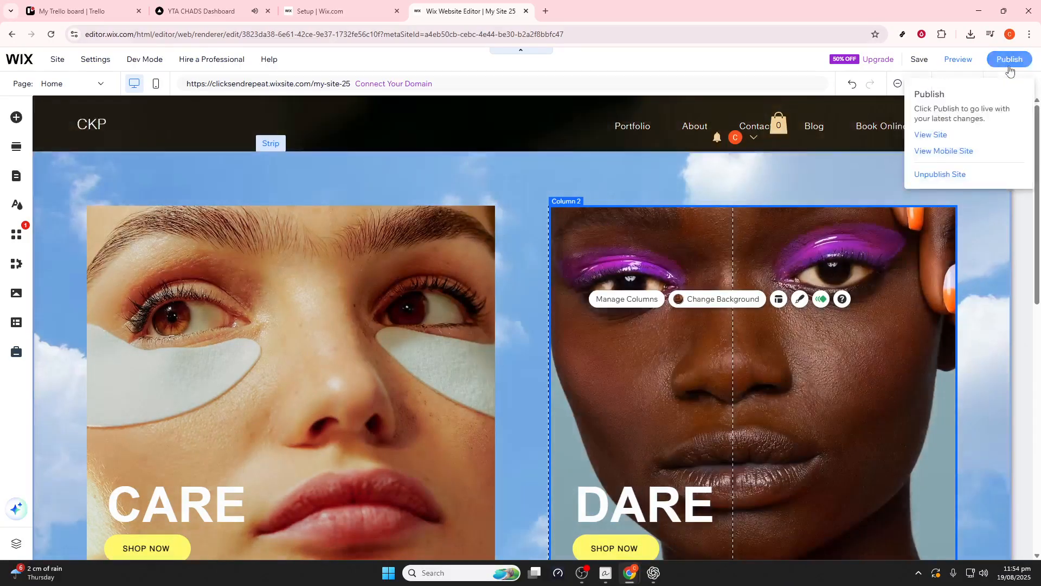
Publish the site with the new animated strip and dismiss the publishing confirmation.
click(1010, 61)
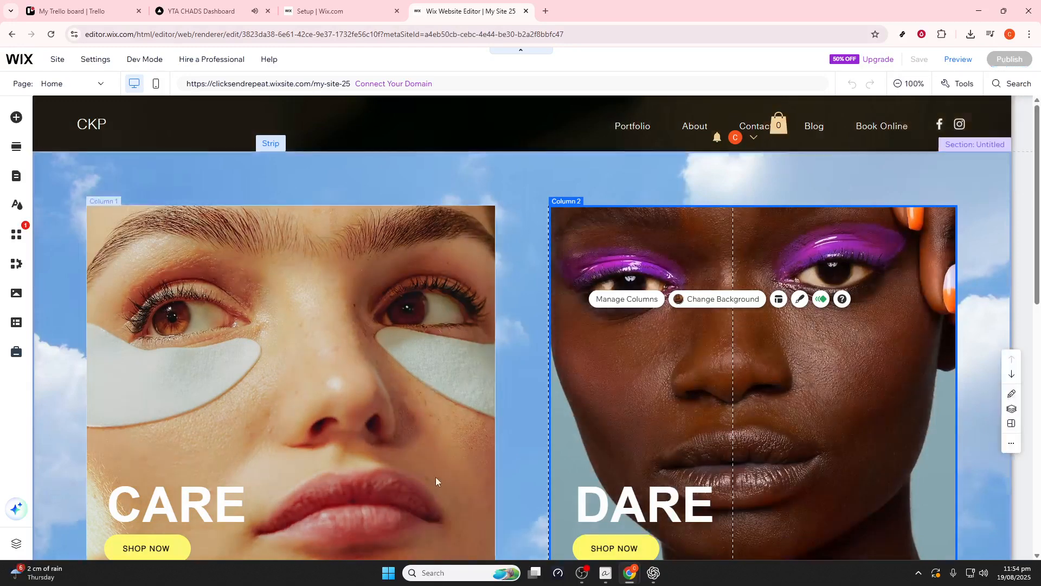
scroll(439, 472, down, 1)
scroll(442, 467, down, 2)
scroll(443, 465, up, 1)
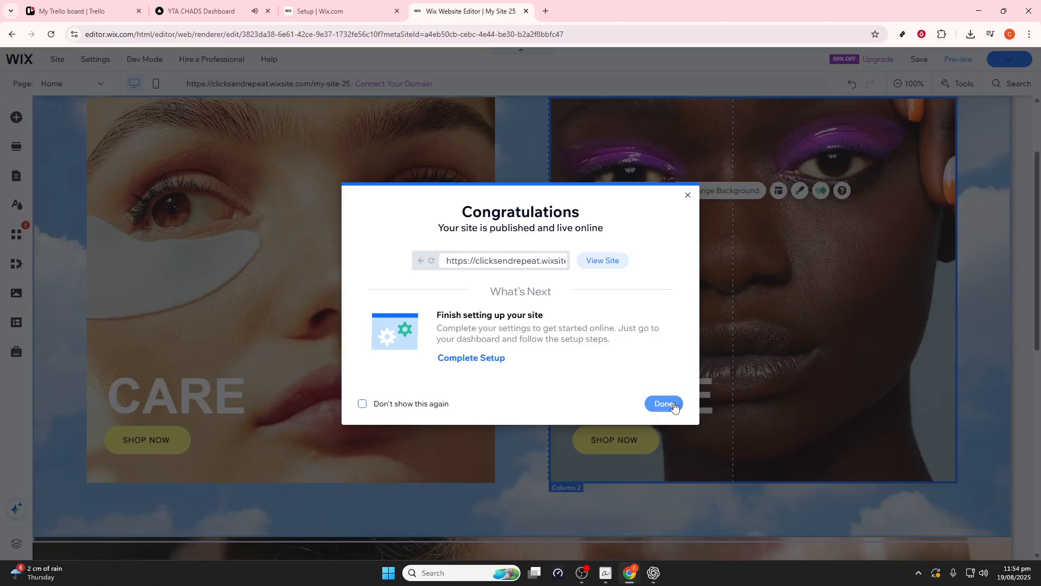
click(664, 404)
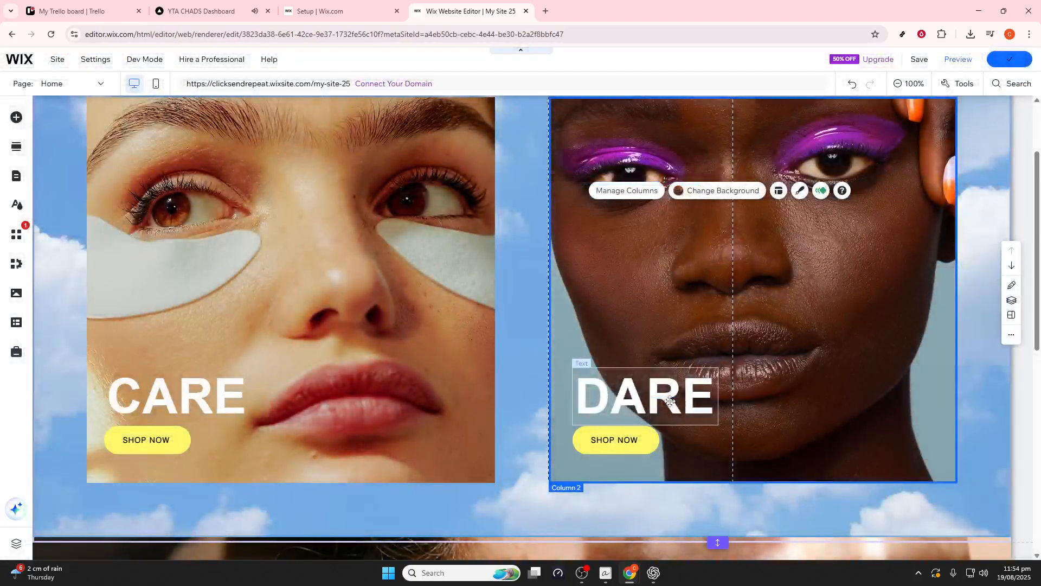